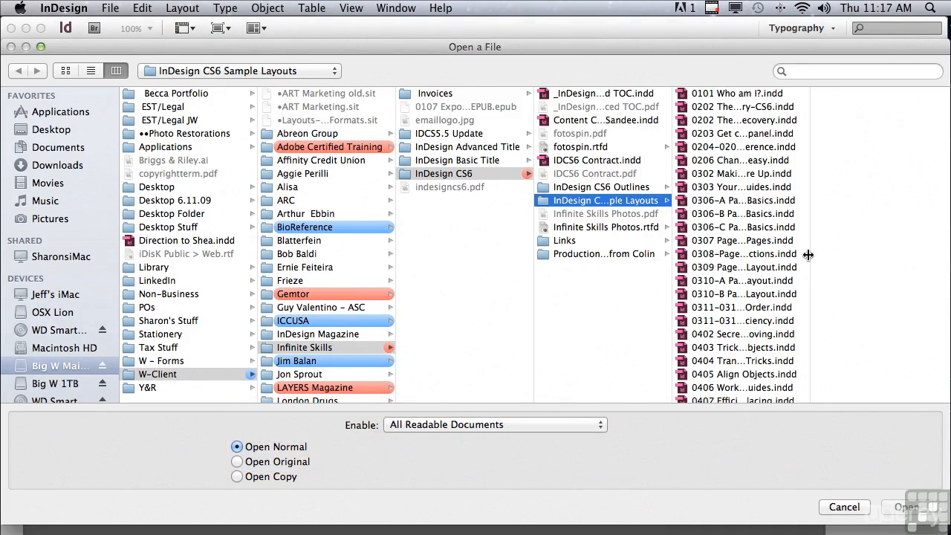
- Open the document 0410 Impossible Objects.indd from the InDesign CS6 Sample Layouts folder
{"action": "scroll", "coordinate": [815, 252], "scroll_direction": "down", "scroll_amount": 3}
{"action": "scroll", "coordinate": [813, 280], "scroll_direction": "down", "scroll_amount": 5}
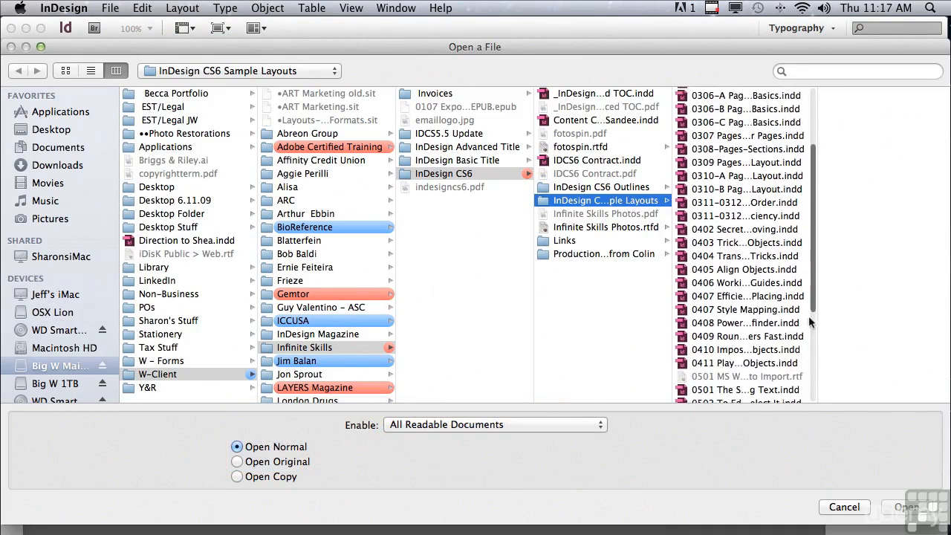
{"action": "left_click", "coordinate": [752, 321]}
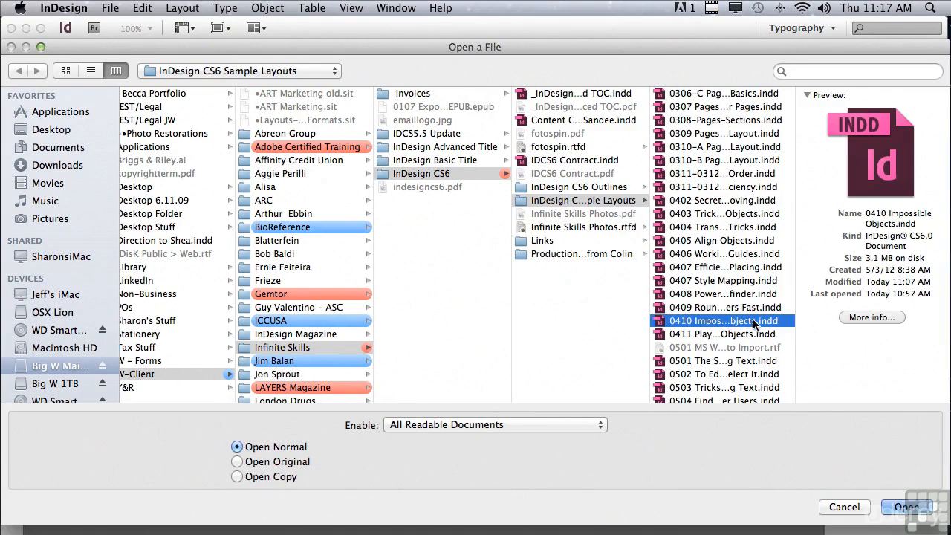
{"action": "left_click", "coordinate": [906, 506]}
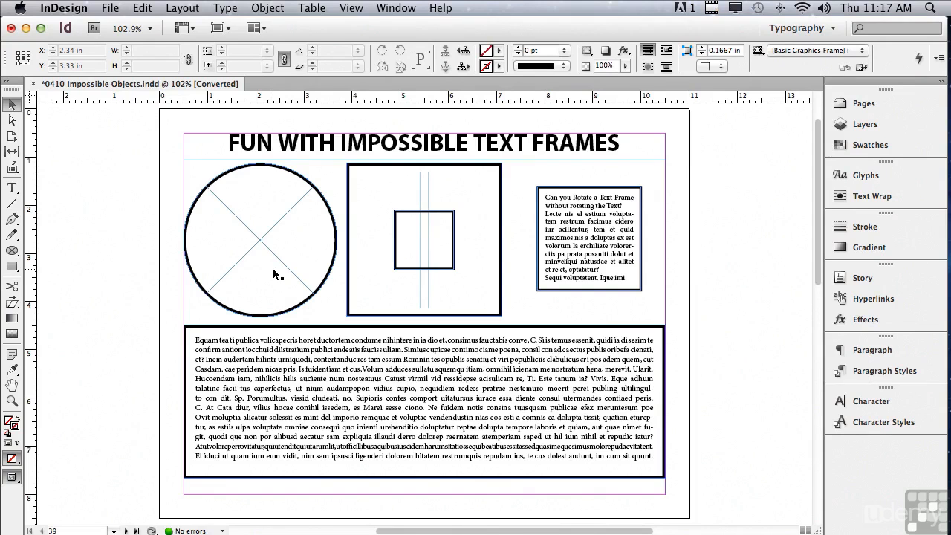
- Turn the circle into a text frame and fill it with placeholder text
{"action": "left_click", "coordinate": [14, 192]}
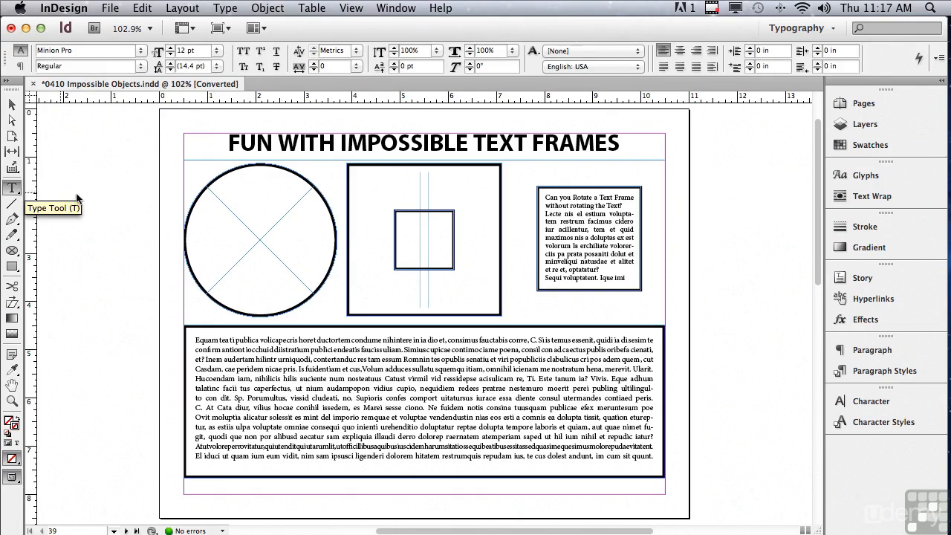
{"action": "left_click", "coordinate": [220, 186]}
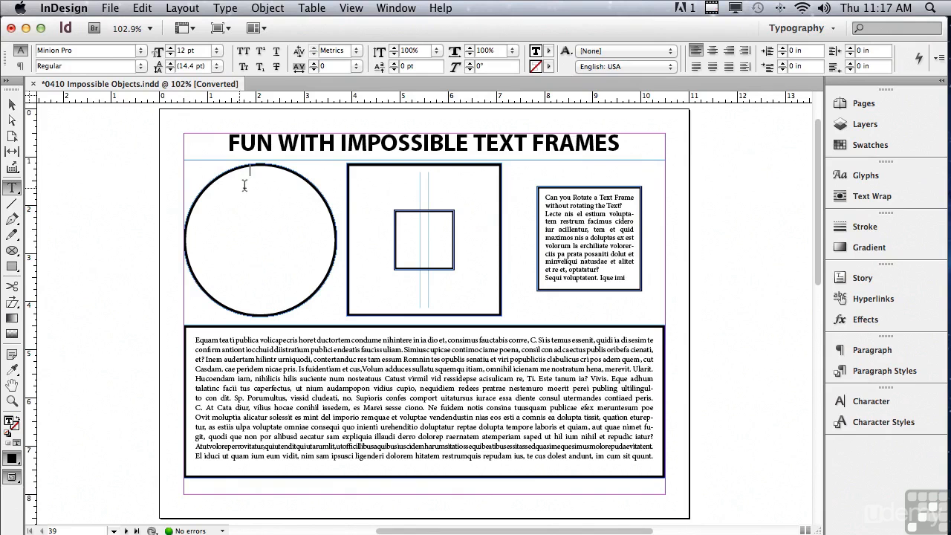
{"action": "left_click", "coordinate": [227, 10]}
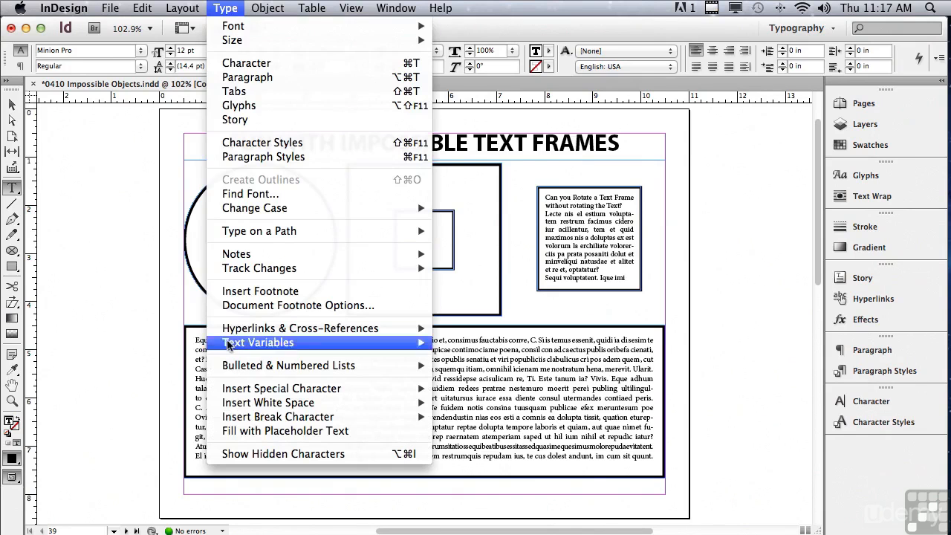
{"action": "left_click", "coordinate": [233, 431]}
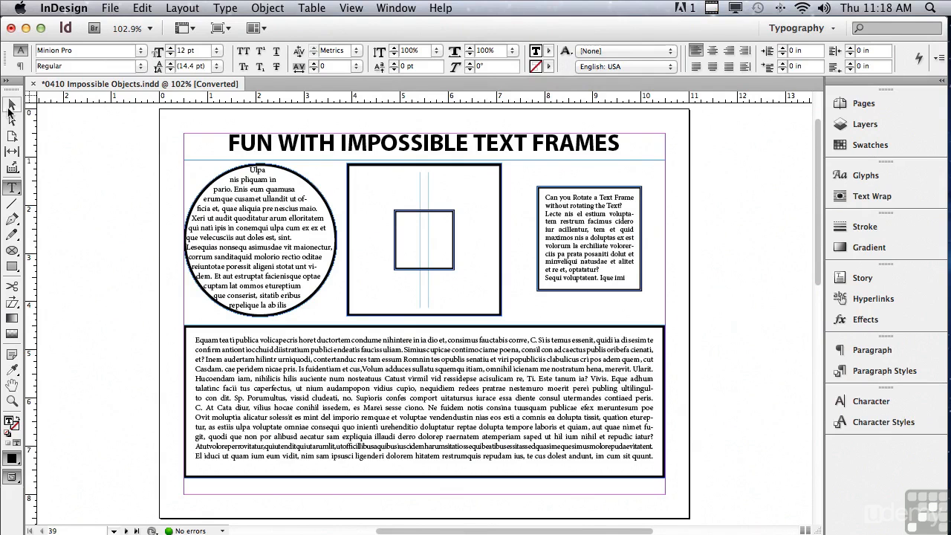
- Combine the large square frame and the small square inside it into one compound path
{"action": "left_click", "coordinate": [11, 106]}
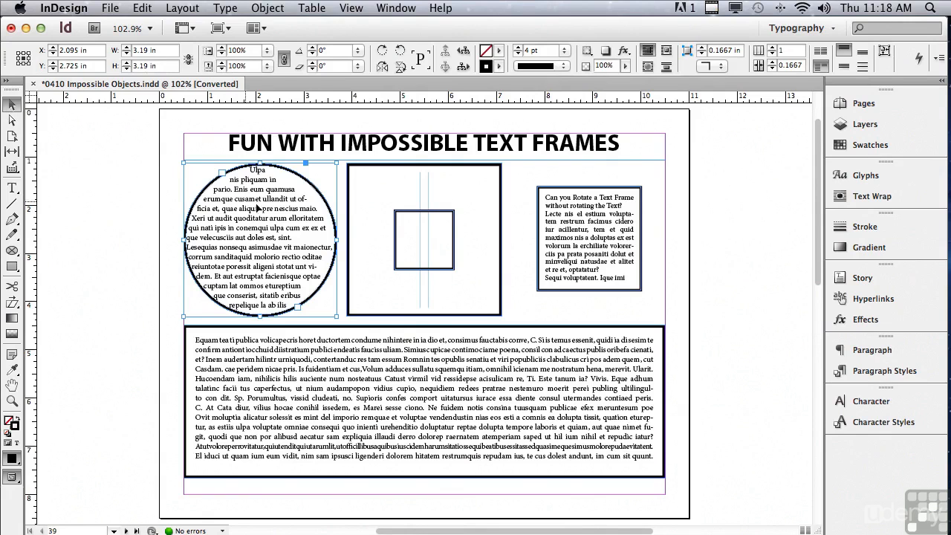
{"action": "left_click_drag", "start_coordinate": [510, 223], "coordinate": [436, 267]}
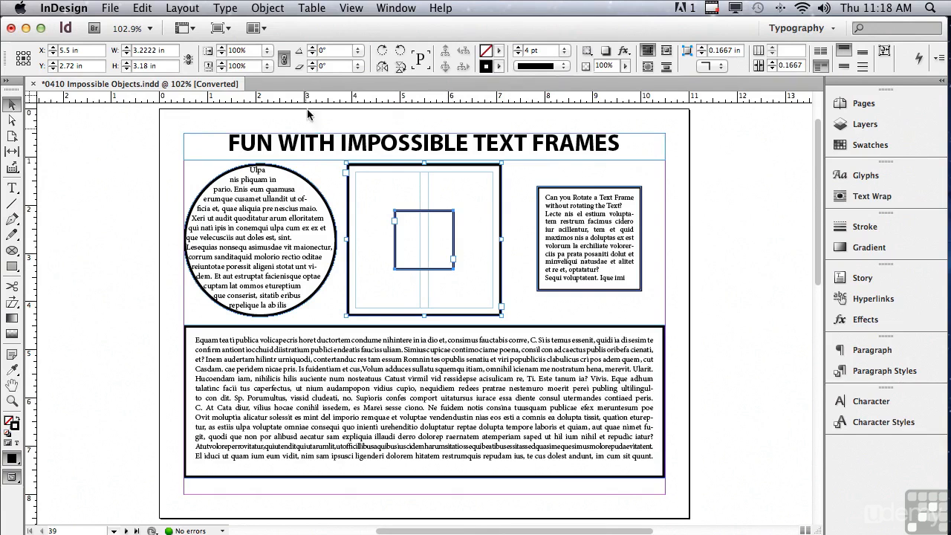
{"action": "left_click", "coordinate": [271, 8]}
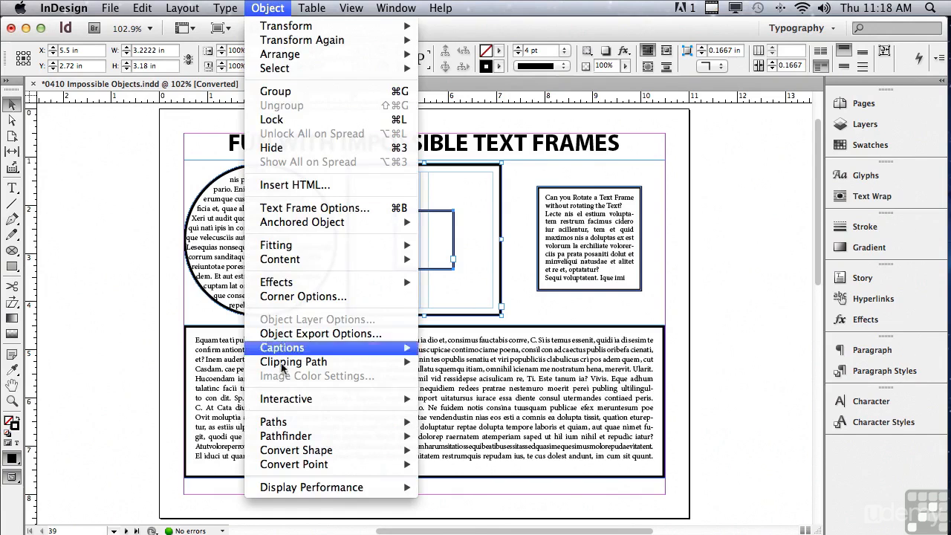
{"action": "mouse_move", "coordinate": [281, 425]}
{"action": "left_click", "coordinate": [478, 487]}
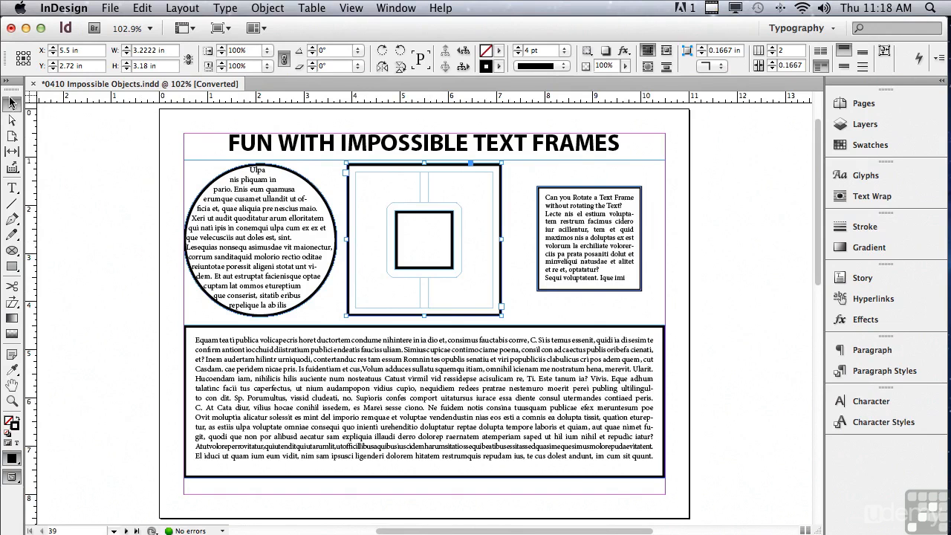
- Fill the two-column square frame around its hollow centre with placeholder text
{"action": "key", "text": "t"}
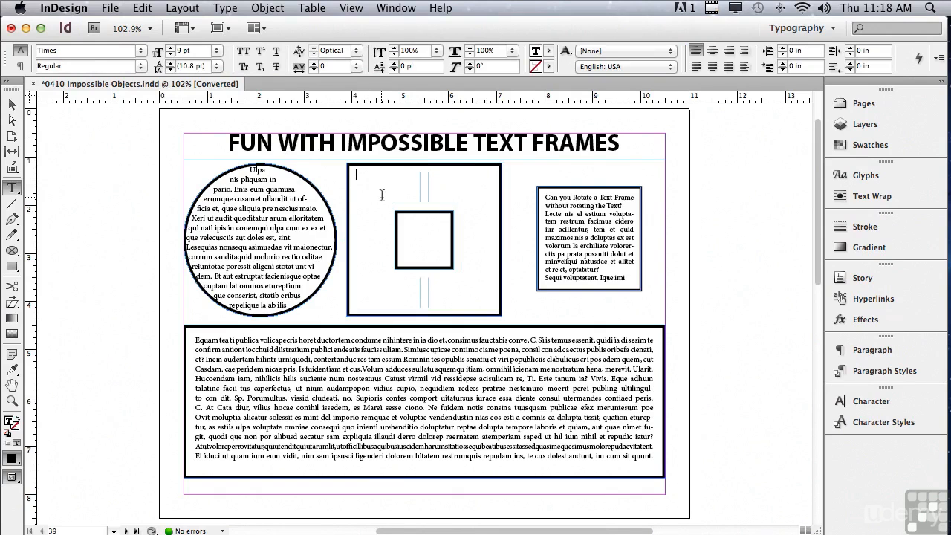
{"action": "left_click", "coordinate": [223, 8]}
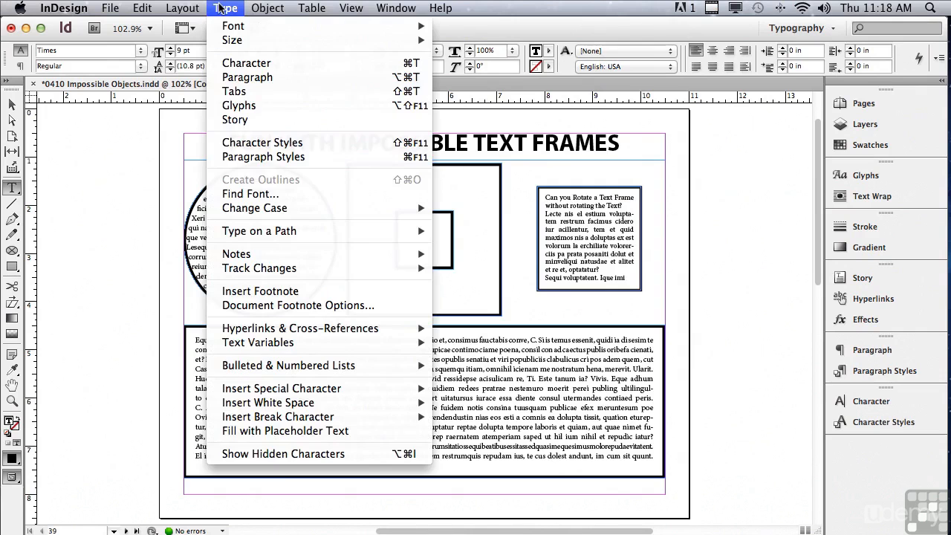
{"action": "left_click", "coordinate": [249, 431]}
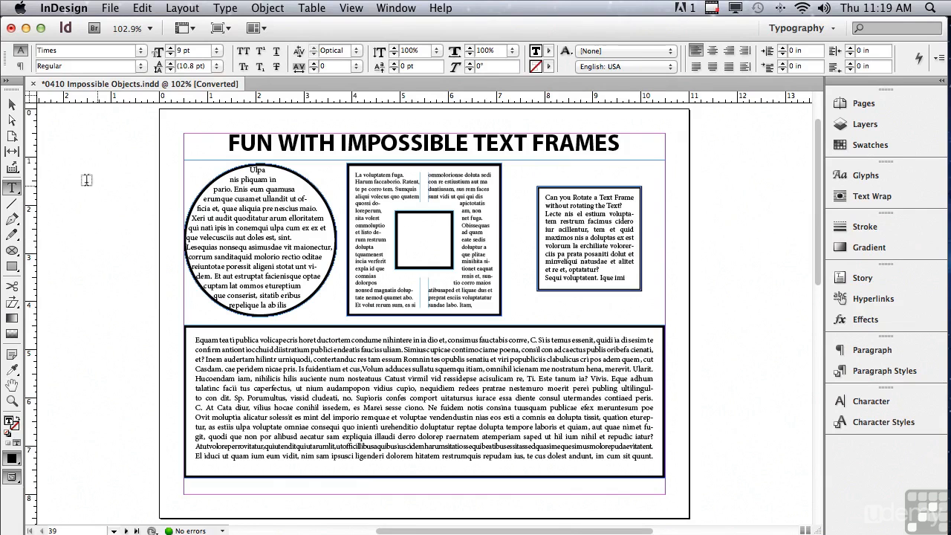
- Select all four corner points of the small text frame and rotate its path by 45°, leaving the text itself unrotated
{"action": "left_click", "coordinate": [11, 120]}
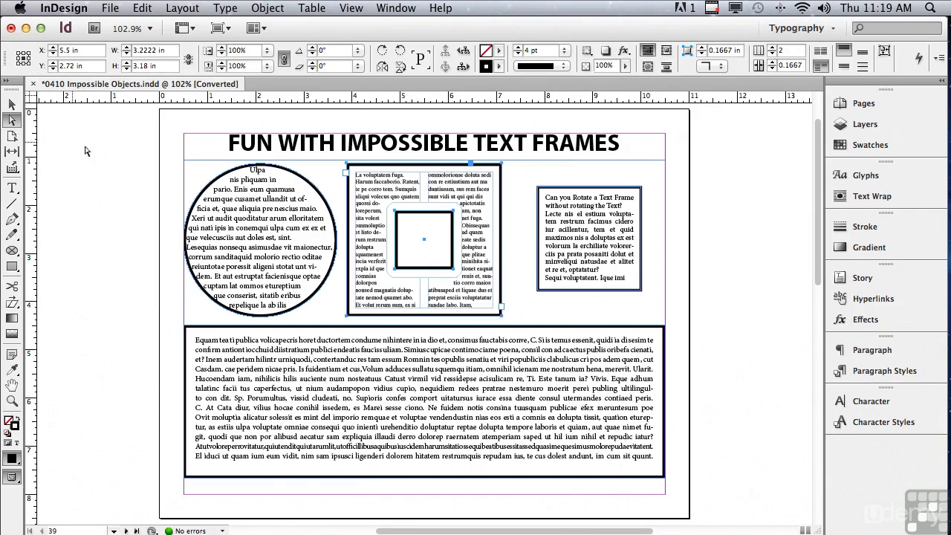
{"action": "left_click", "coordinate": [541, 192]}
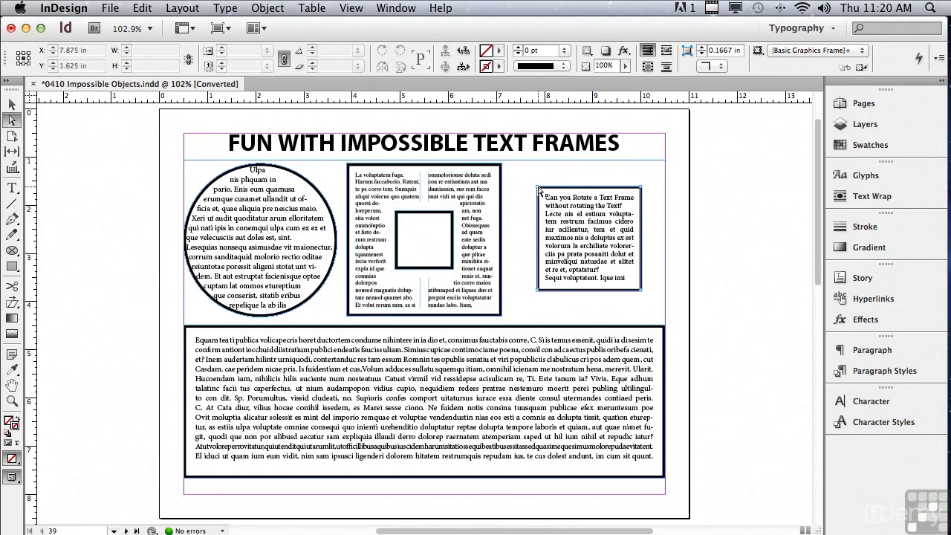
{"action": "left_click_drag", "start_coordinate": [540, 191], "coordinate": [538, 190]}
{"action": "left_click", "coordinate": [537, 190]}
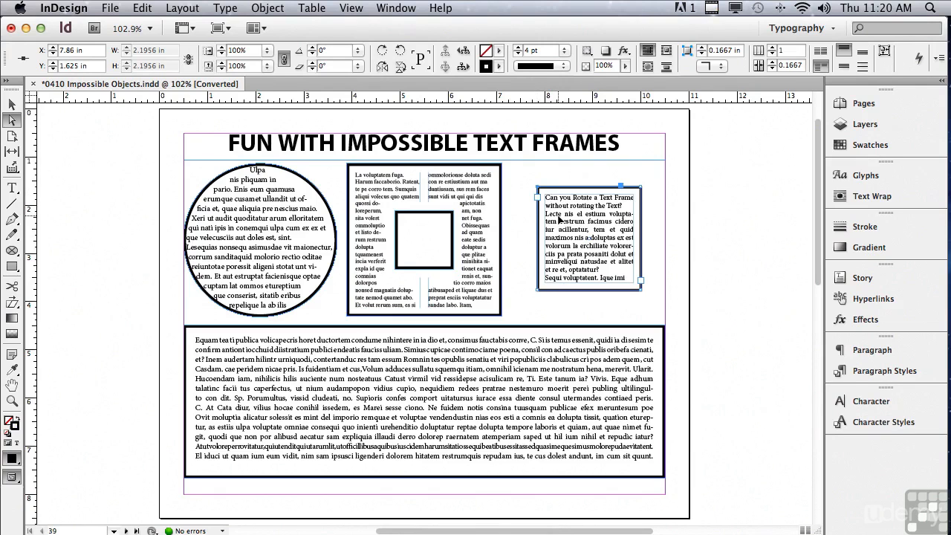
{"action": "key", "text": "shift"}
{"action": "left_click", "coordinate": [540, 296], "text": "shift"}
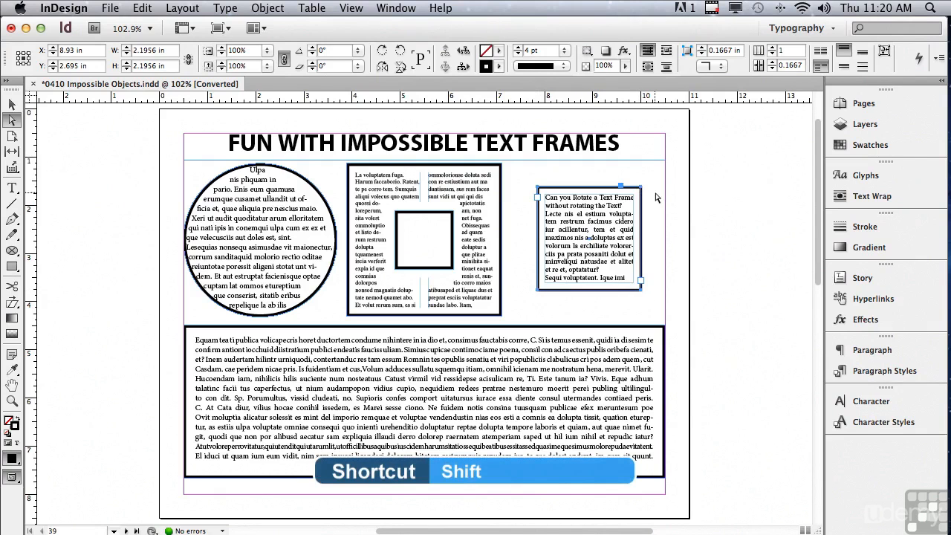
{"action": "left_click", "coordinate": [326, 134], "text": "shift"}
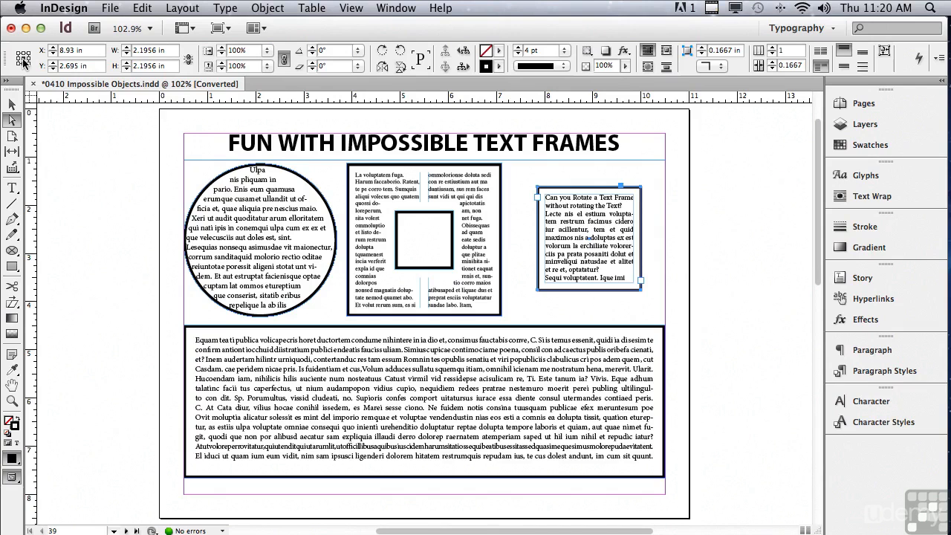
{"action": "left_click", "coordinate": [324, 50]}
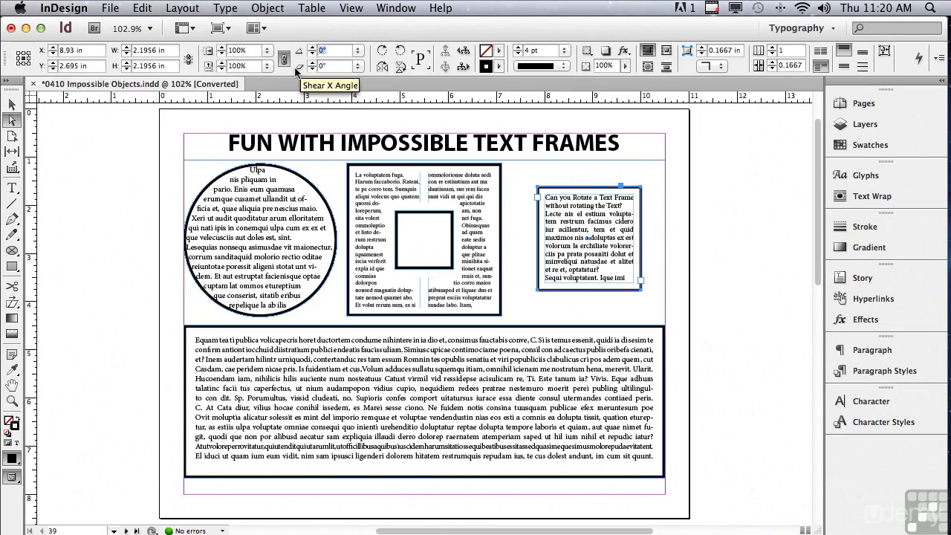
{"action": "type", "text": "45"}
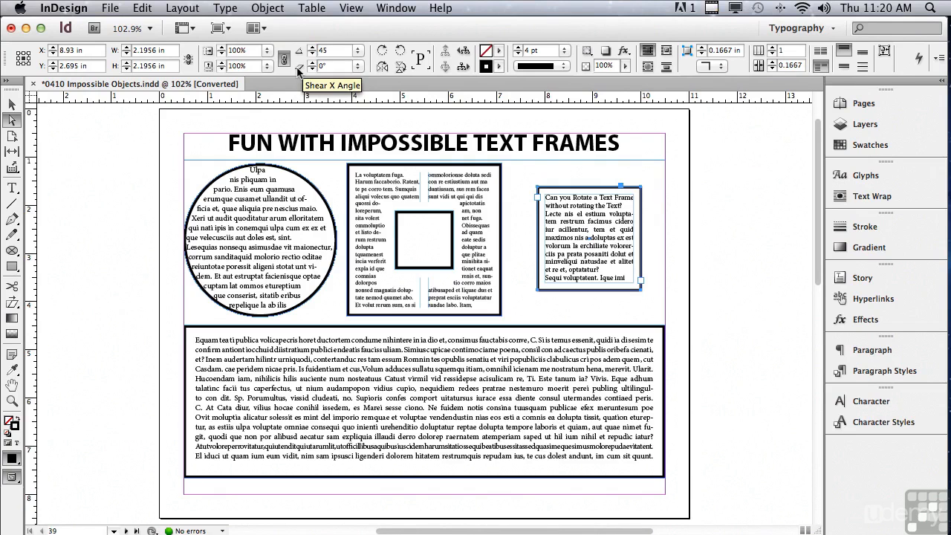
{"action": "key", "text": "Return"}
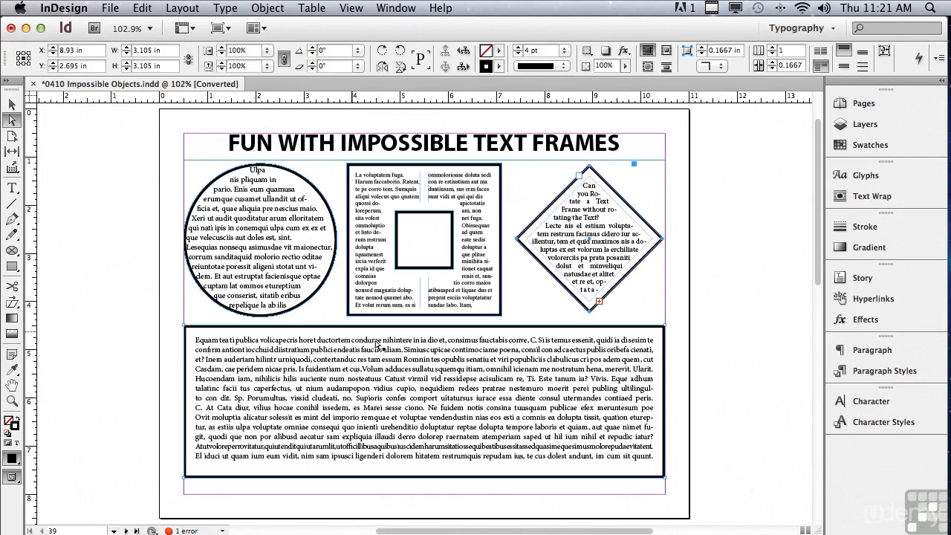
- Delete the right edge segment of the wide text frame below the three shapes
{"action": "left_click", "coordinate": [665, 408]}
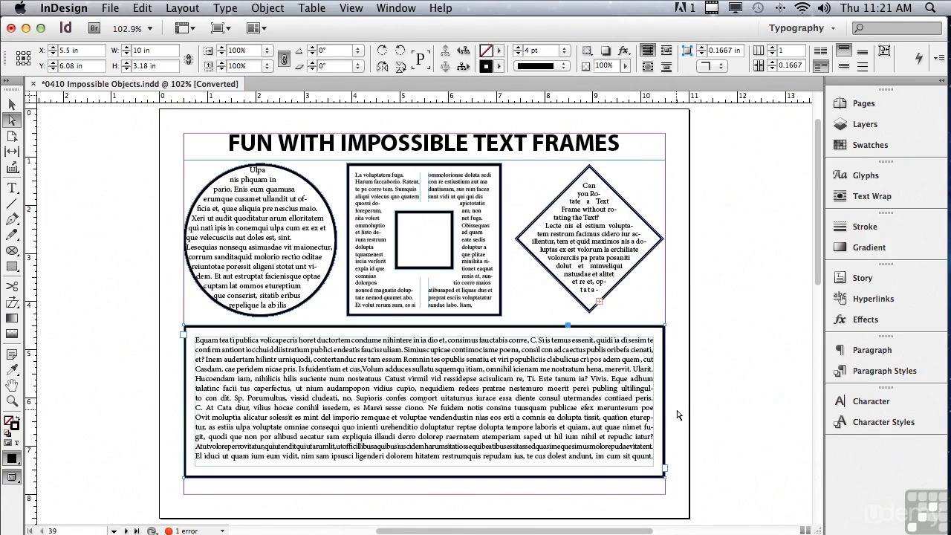
{"action": "key", "text": "Delete"}
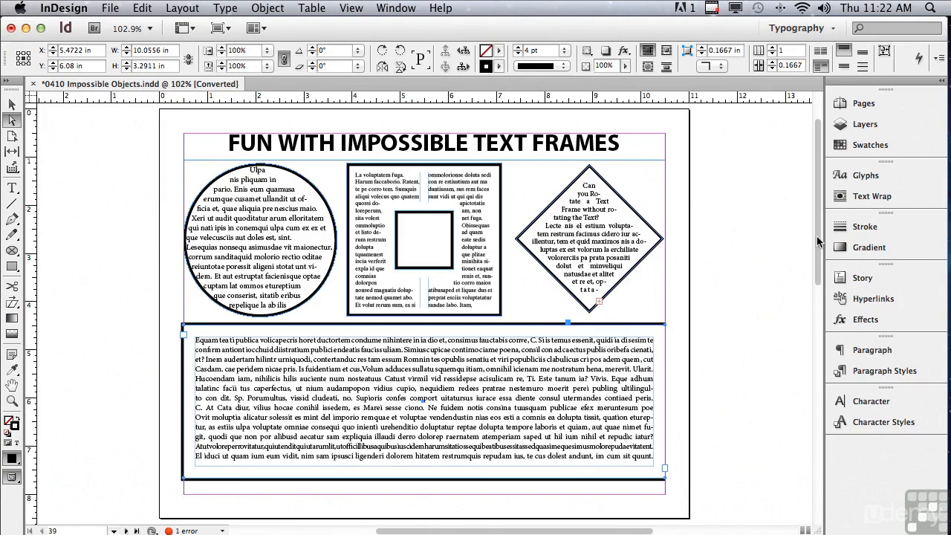
- Remove the left edge segment of the mother-and-baby photo frame on page 40
{"action": "left_click_drag", "start_coordinate": [819, 244], "coordinate": [816, 449]}
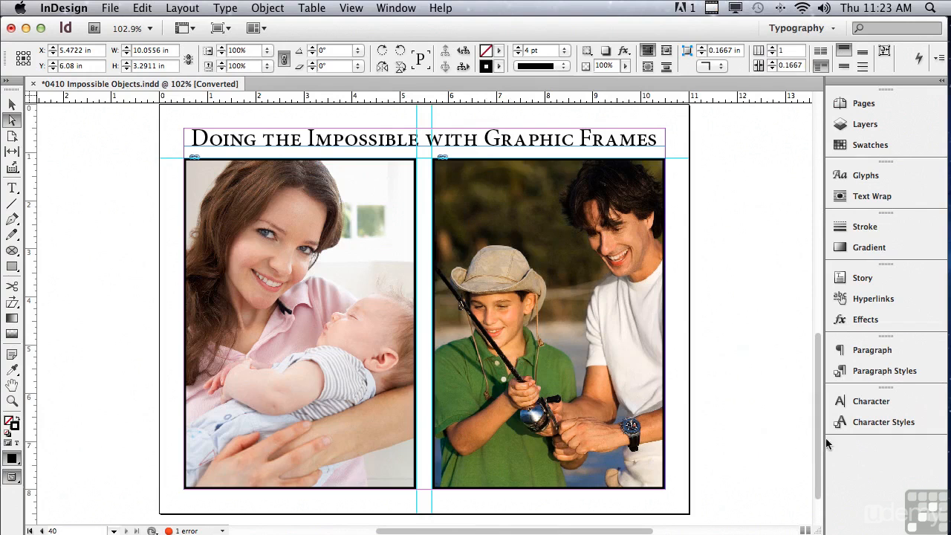
{"action": "left_click", "coordinate": [186, 336]}
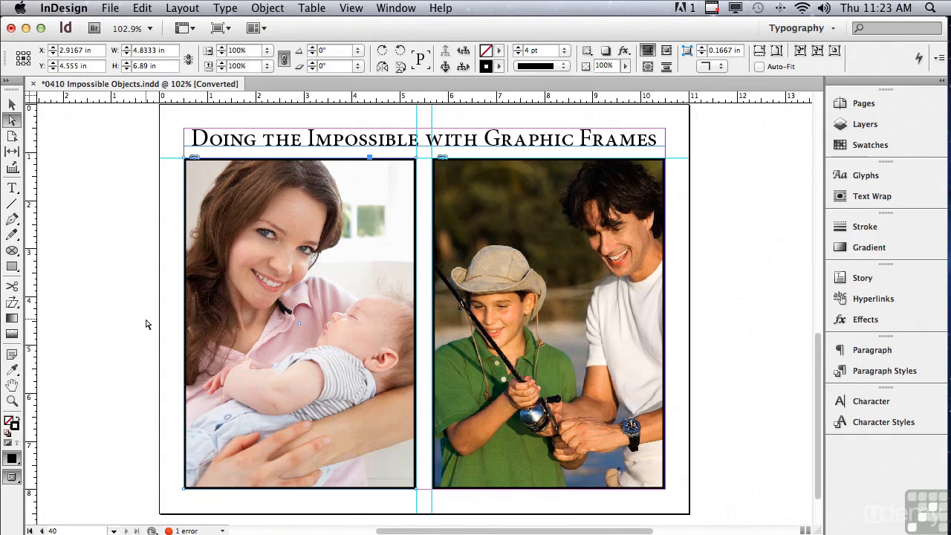
{"action": "key", "text": "super+alt+c"}
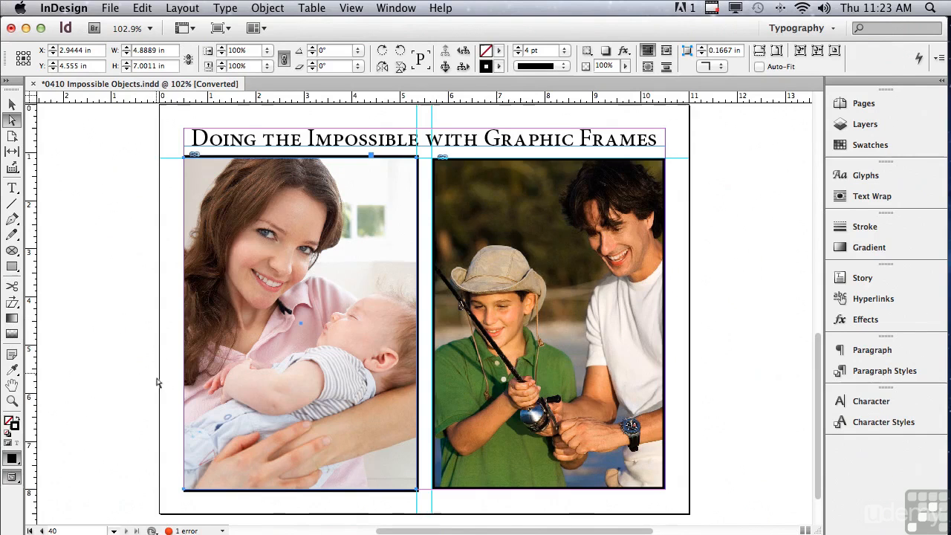
- Delete the bottom-left anchor point of the mother-and-baby photo frame
{"action": "left_click", "coordinate": [172, 498]}
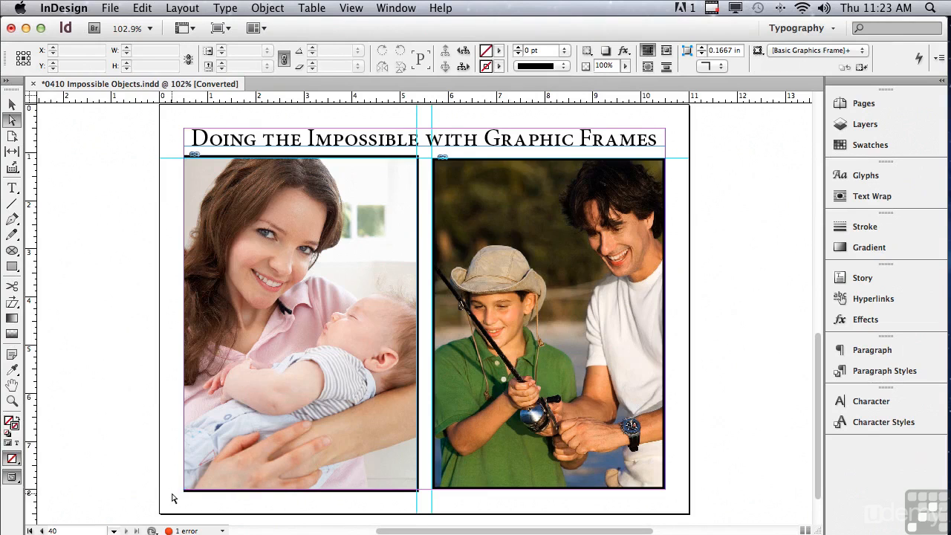
{"action": "left_click", "coordinate": [184, 490]}
{"action": "left_click_drag", "start_coordinate": [184, 491], "coordinate": [186, 493]}
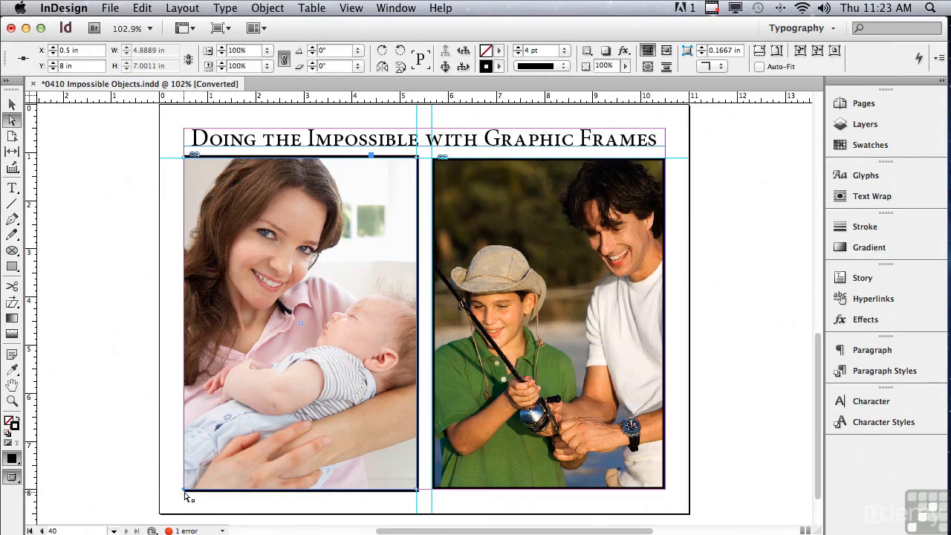
{"action": "key", "text": "Delete"}
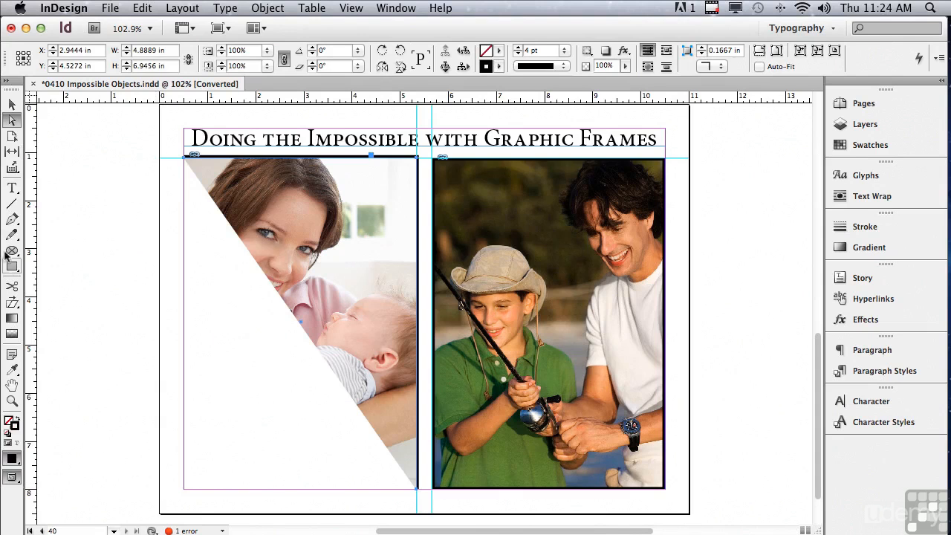
- Redraw the frame's missing bottom-left corner with the Pen tool, continuing from the bottom-right point and closing the path at the top-left point
{"action": "left_click", "coordinate": [5, 221]}
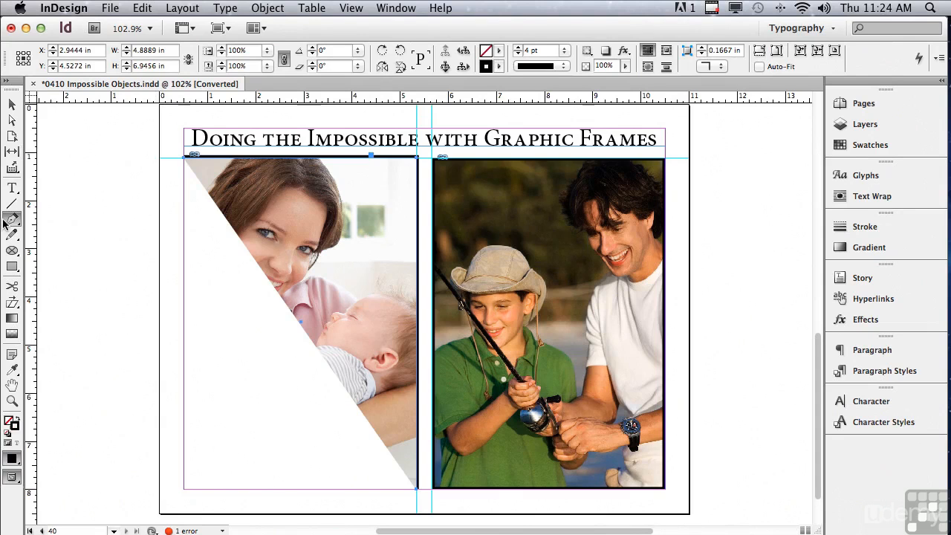
{"action": "left_click", "coordinate": [416, 490]}
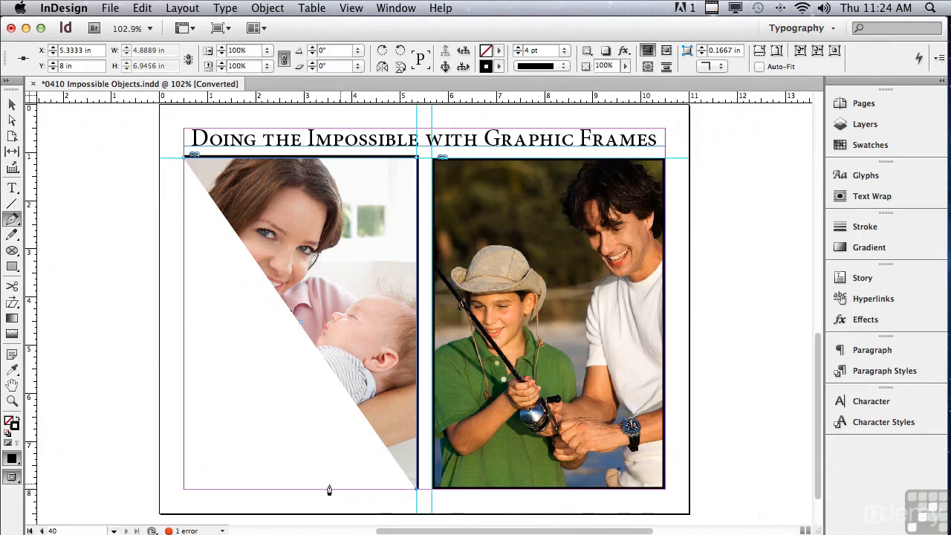
{"action": "left_click", "coordinate": [184, 494]}
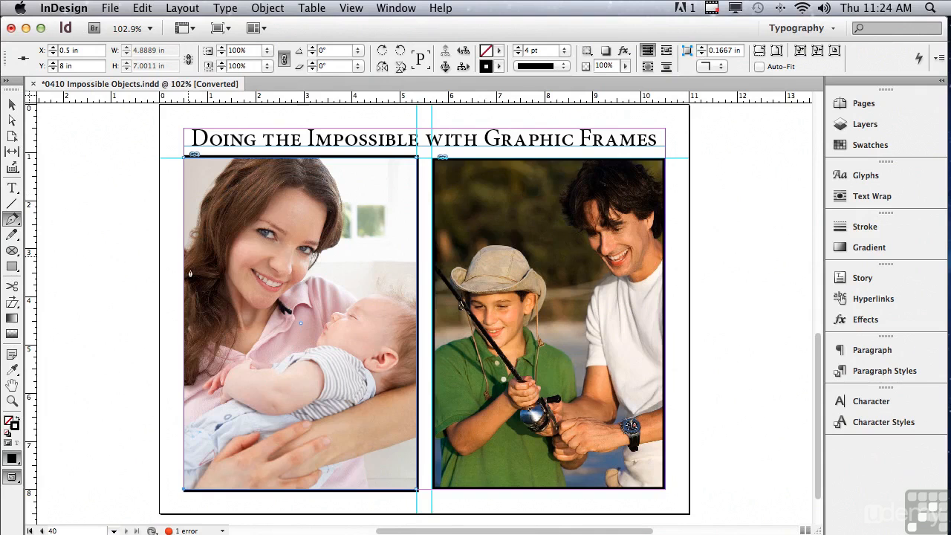
{"action": "left_click", "coordinate": [184, 162]}
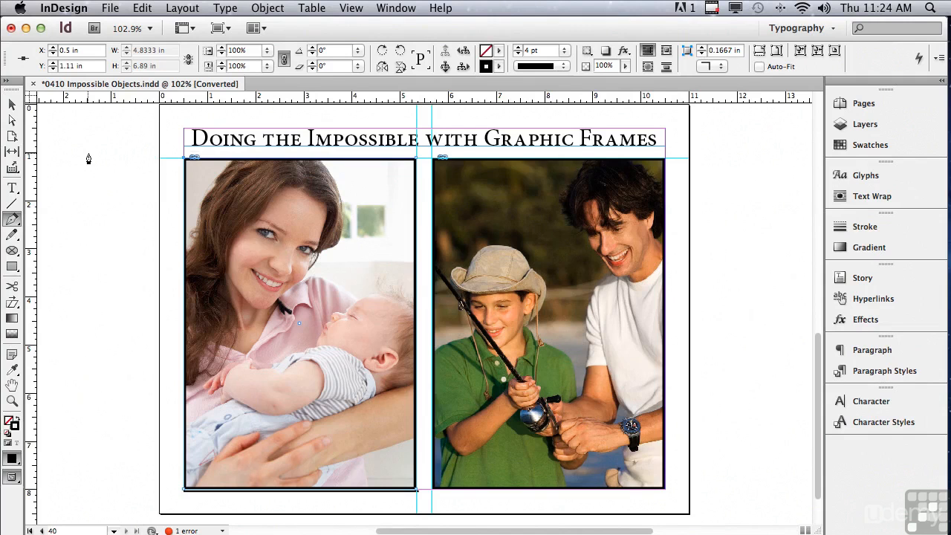
- Cut the fishing photo's frame at its left and right edges with the Scissors tool and move the upper piece up about 0.37 in
{"action": "key", "text": "c"}
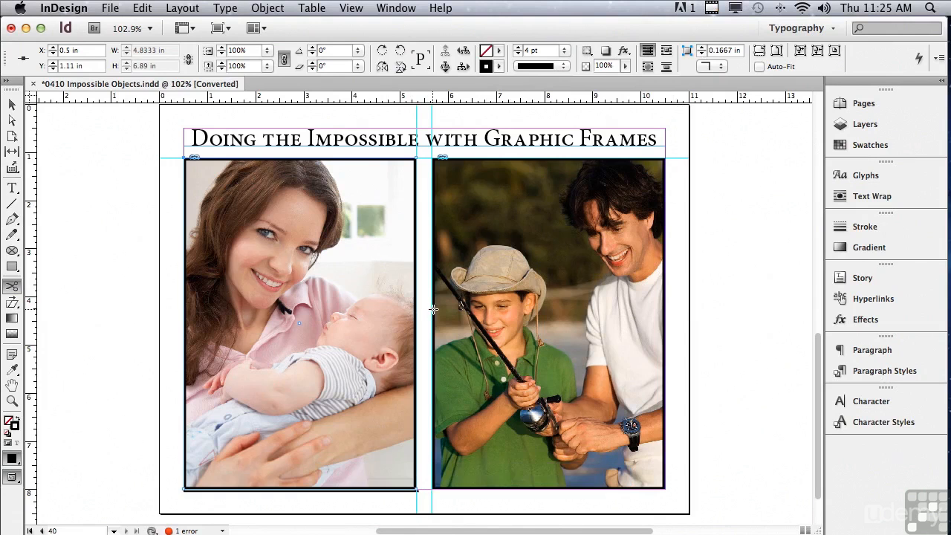
{"action": "left_click", "coordinate": [434, 309]}
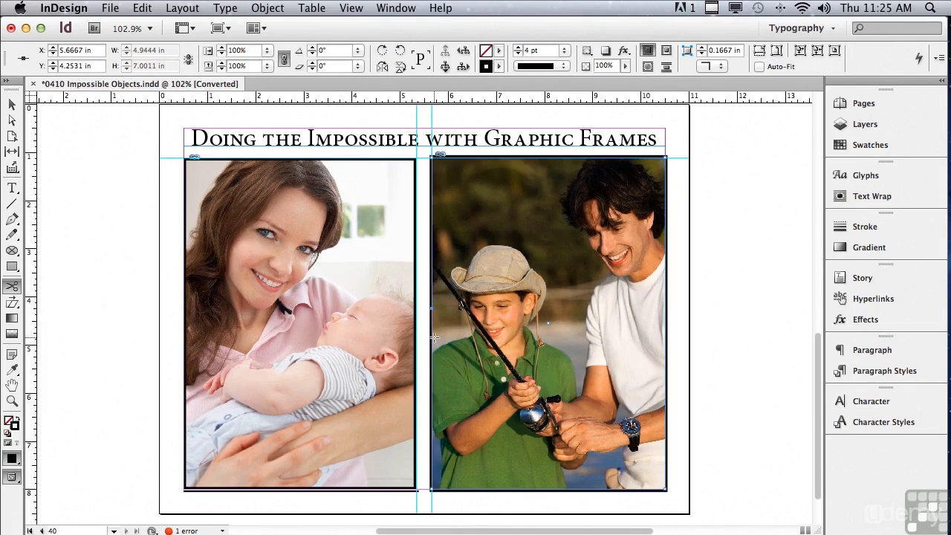
{"action": "left_click", "coordinate": [666, 348]}
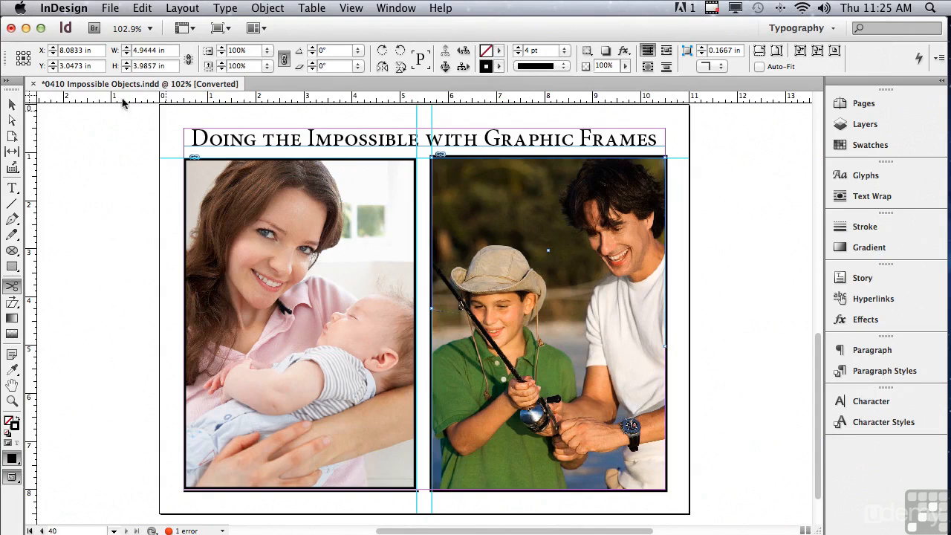
{"action": "left_click", "coordinate": [8, 106]}
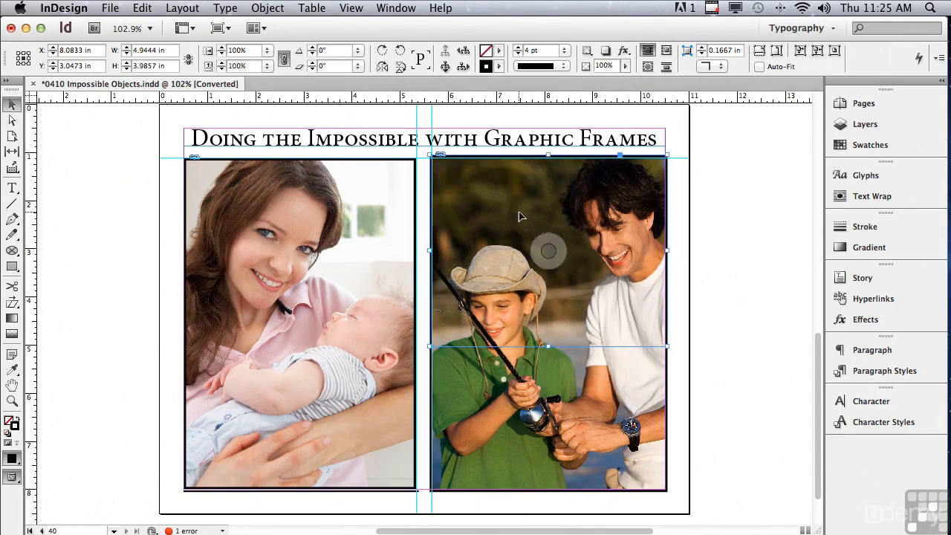
{"action": "left_click_drag", "start_coordinate": [518, 199], "coordinate": [518, 177]}
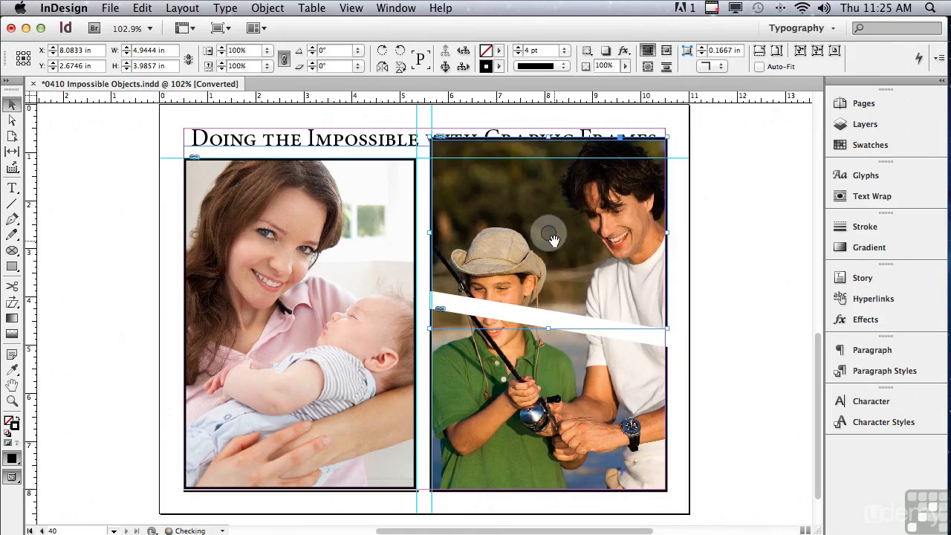